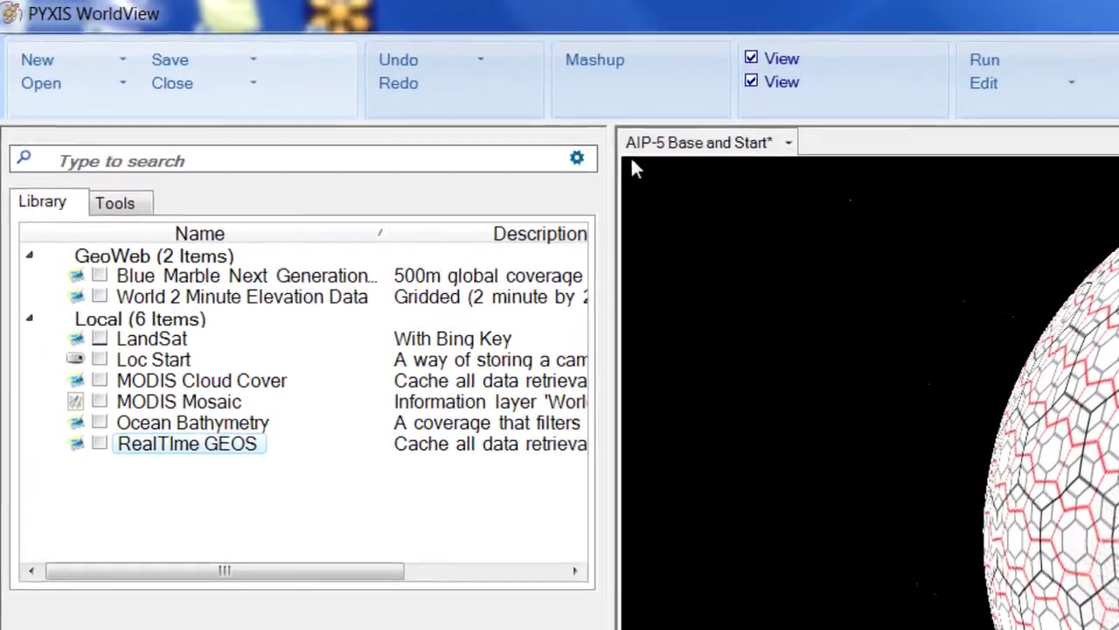
Deselect all catalogue sources and search the library for 'GMU'
left_click(576, 158)
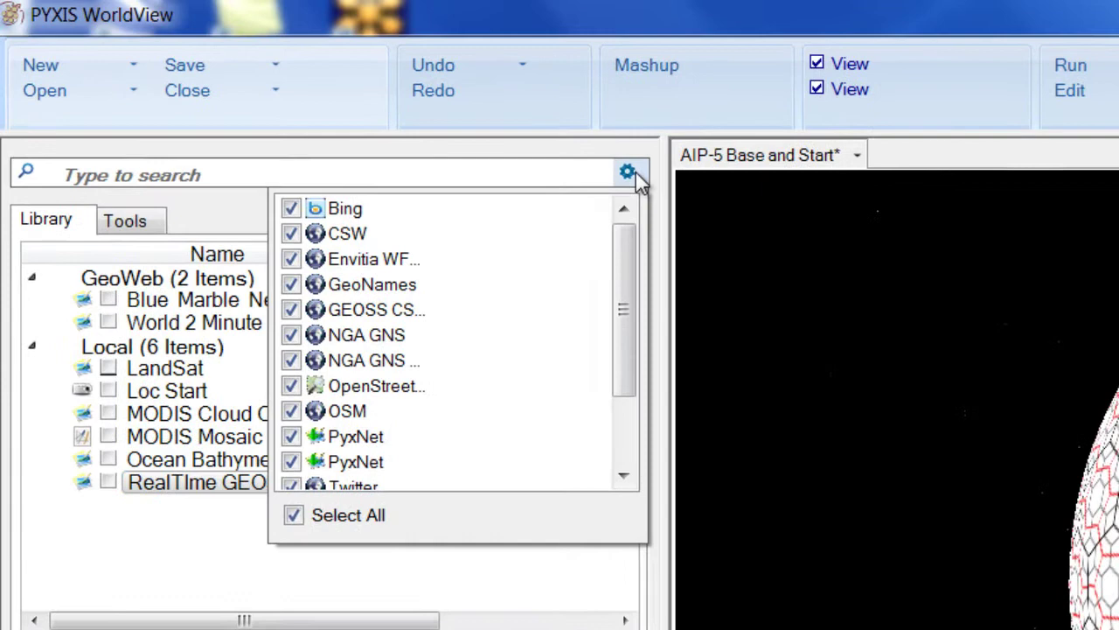
left_click(317, 557)
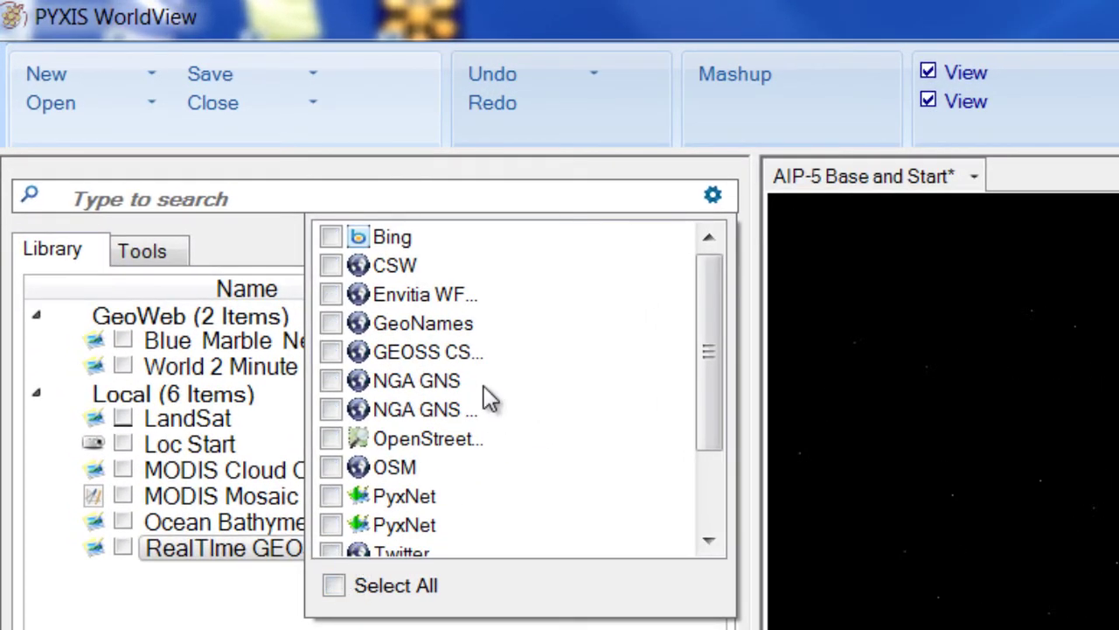
left_click(215, 626)
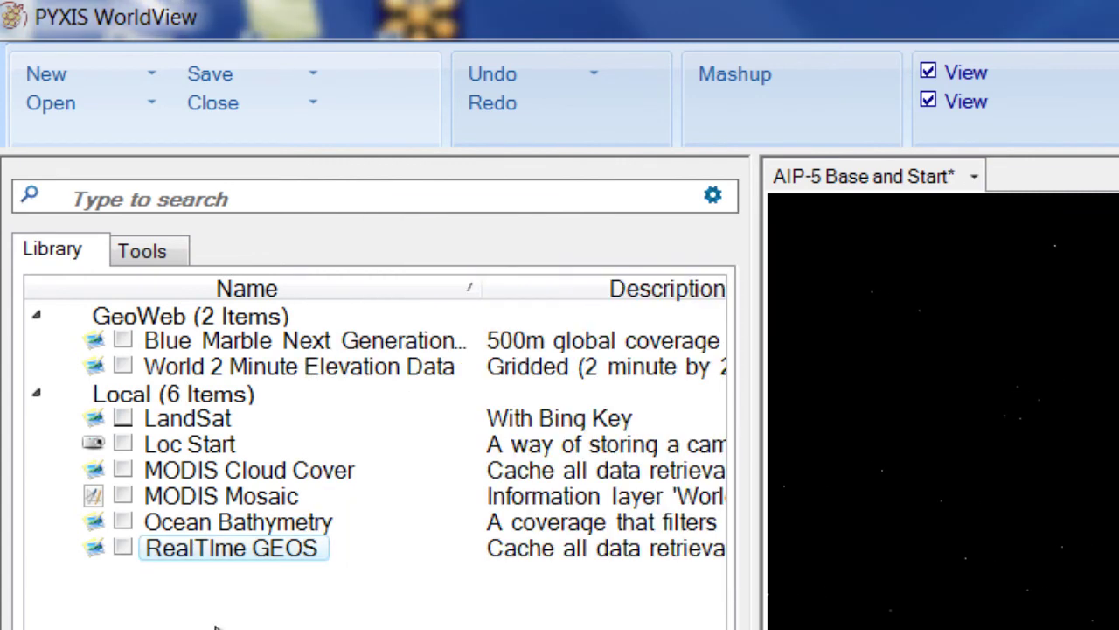
left_click(133, 196)
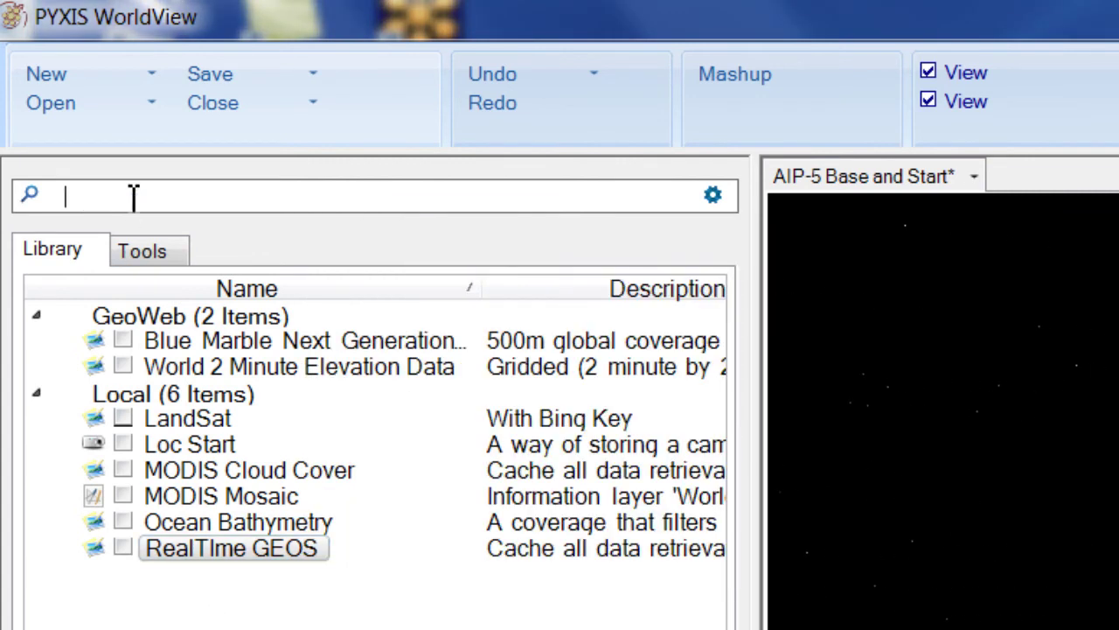
type("GMU")
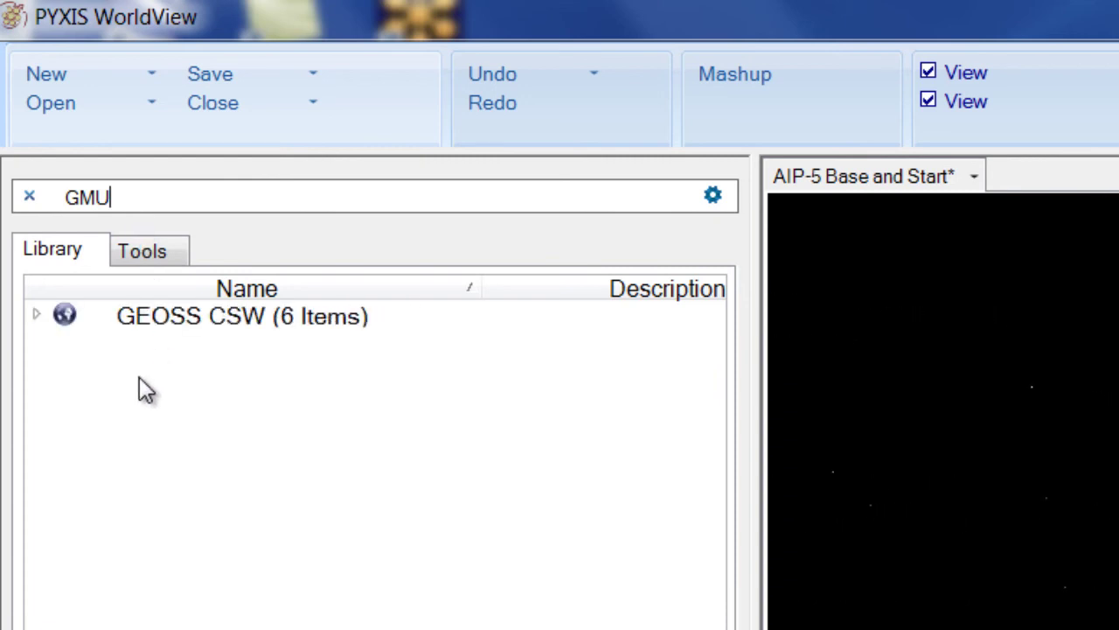
From the first GMU Web Coverage Service, import the Daily_NDVI_2000.12.29, 12.30 and 12.31 layers
left_click(37, 316)
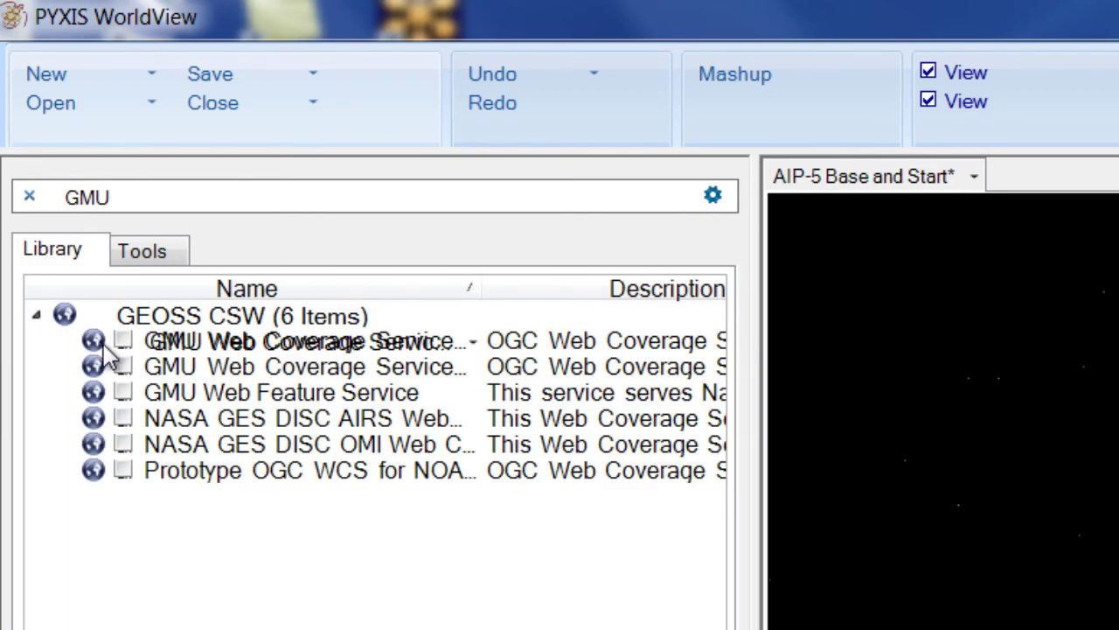
double_click(160, 343)
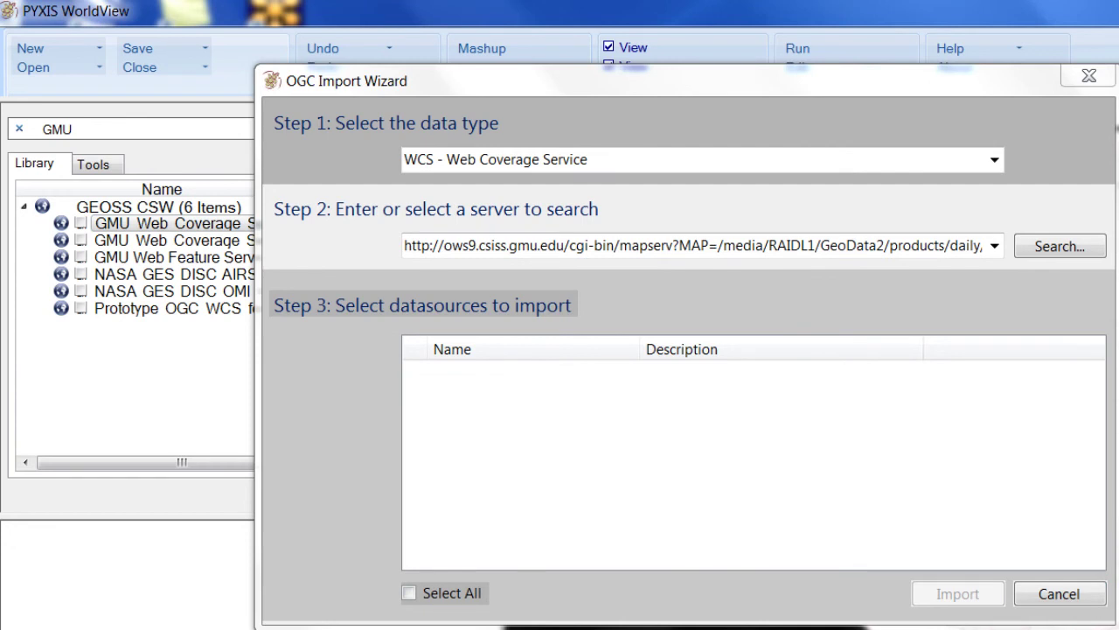
left_click_drag(1096, 371, 1105, 560)
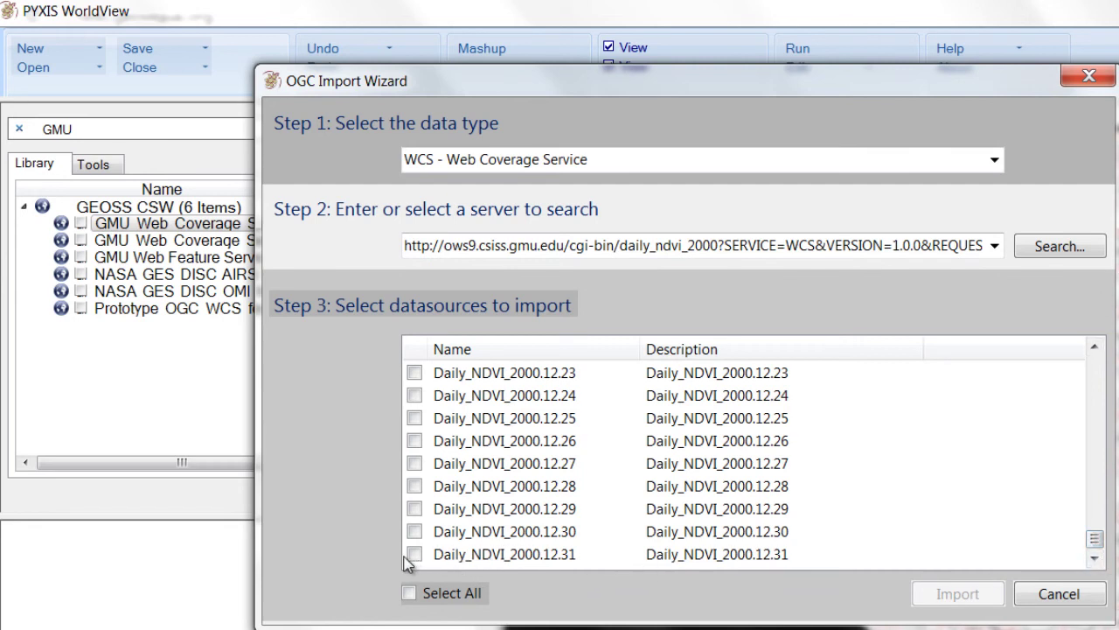
left_click(415, 554)
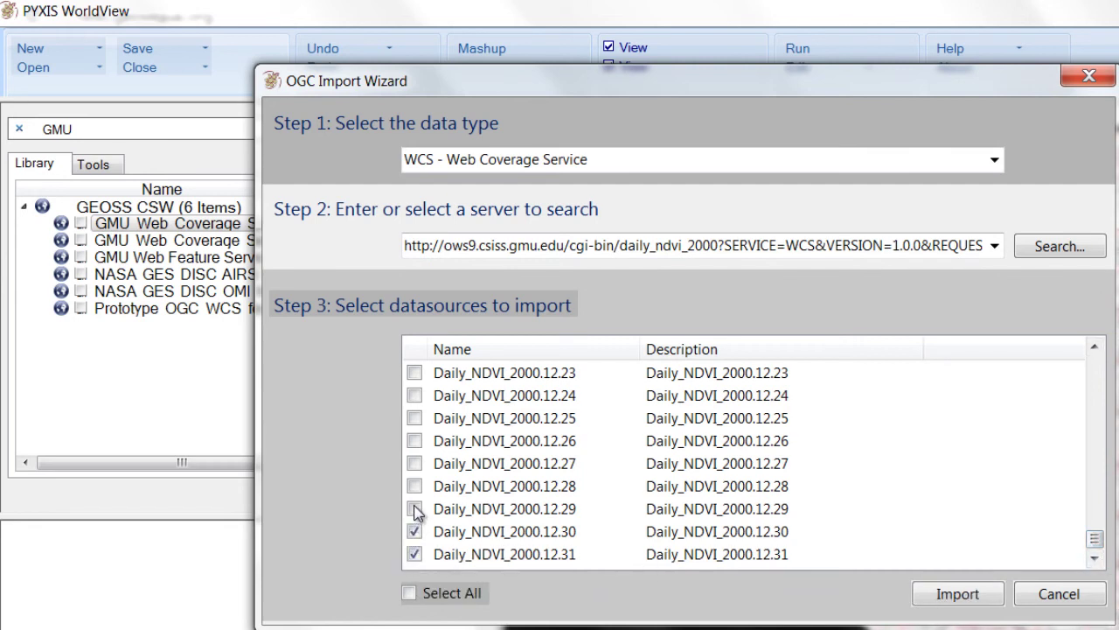
left_click(973, 594)
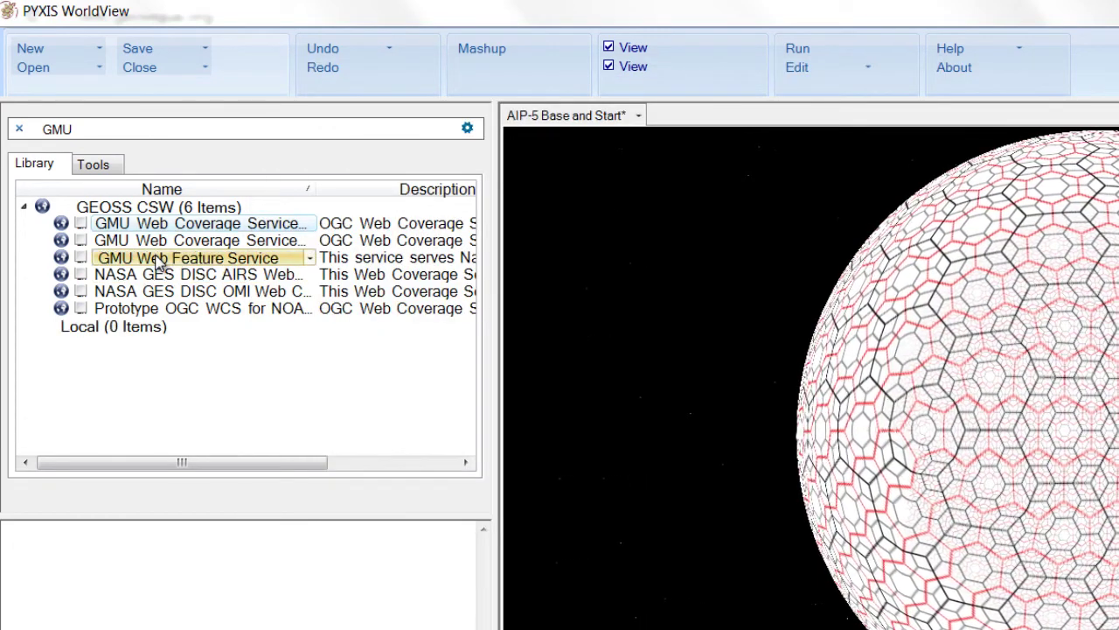
From the GMU Web Feature Service, import conus_states, conus_states_overview, usa_asds and conus_counties
left_click(157, 264)
left_click(61, 257)
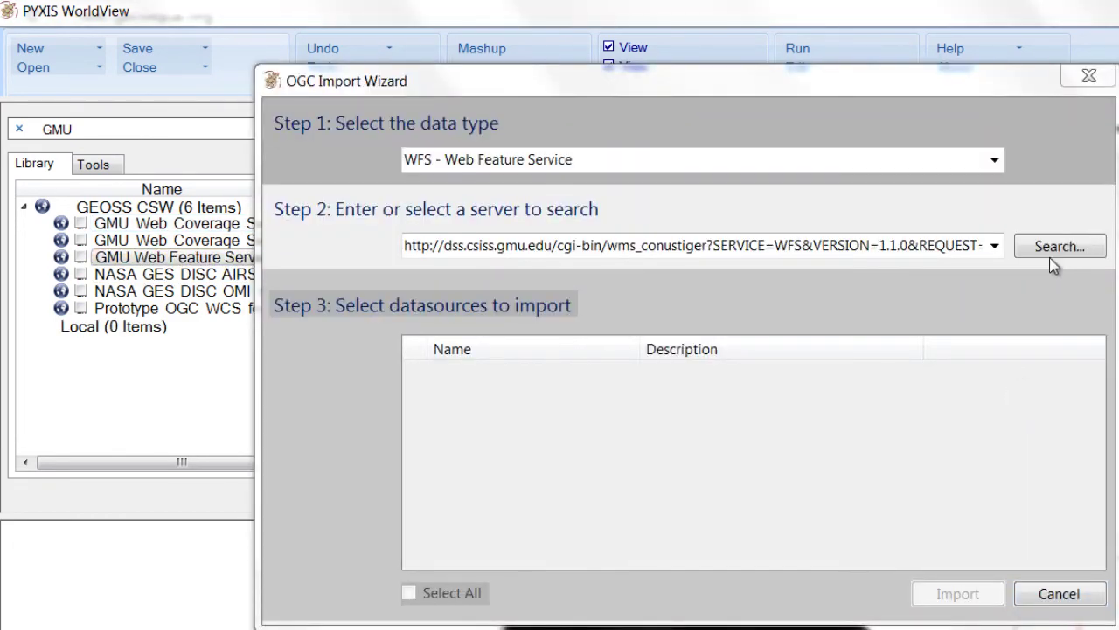
left_click(1054, 247)
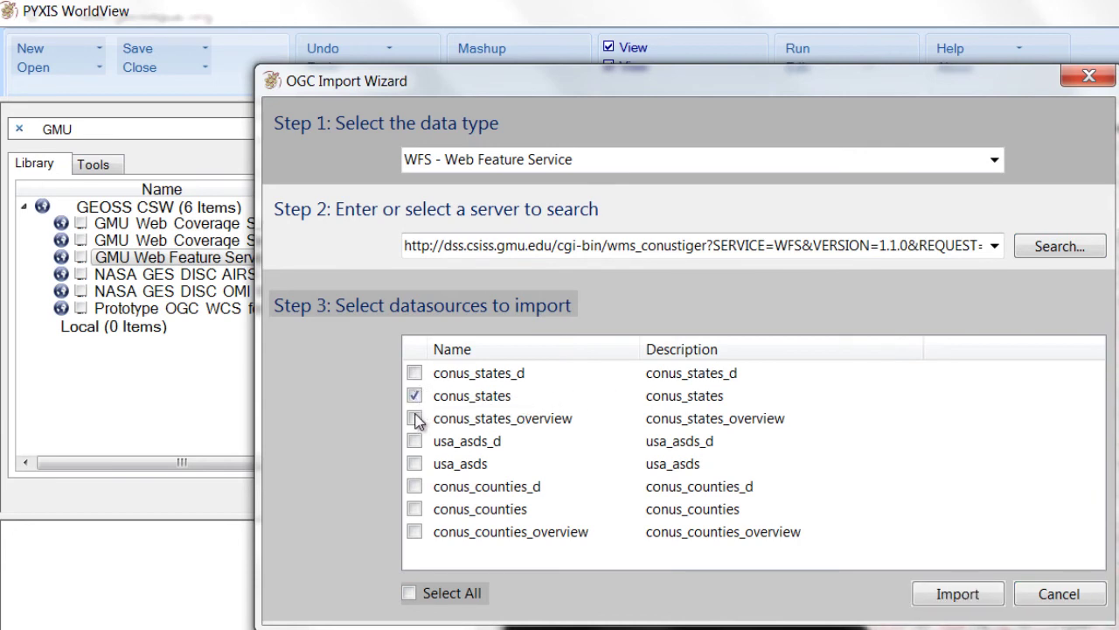
left_click(414, 419)
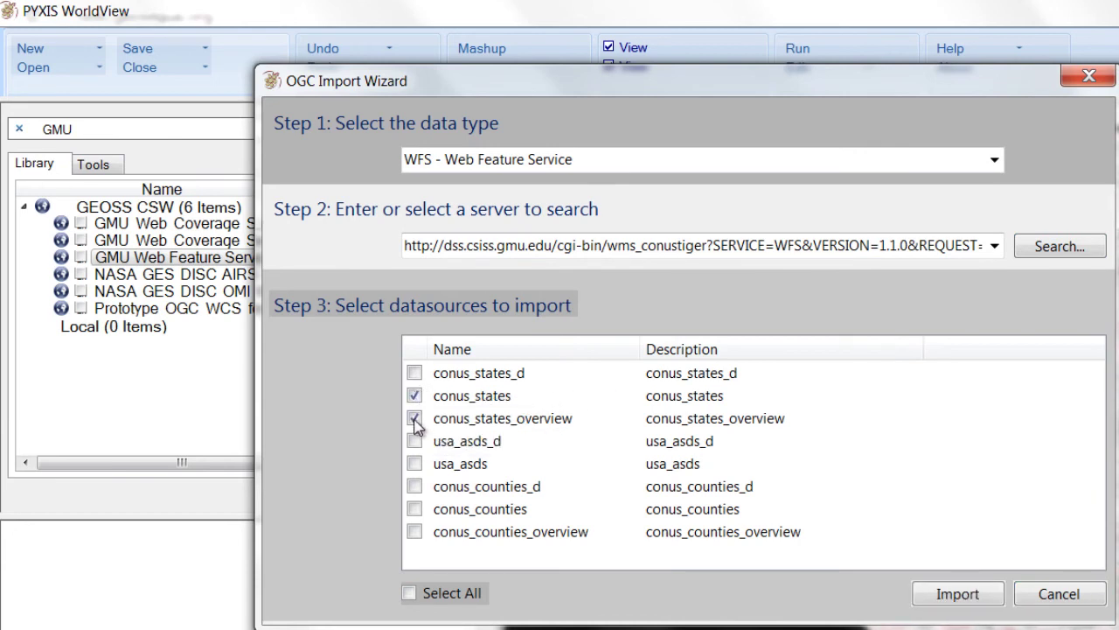
left_click(416, 487)
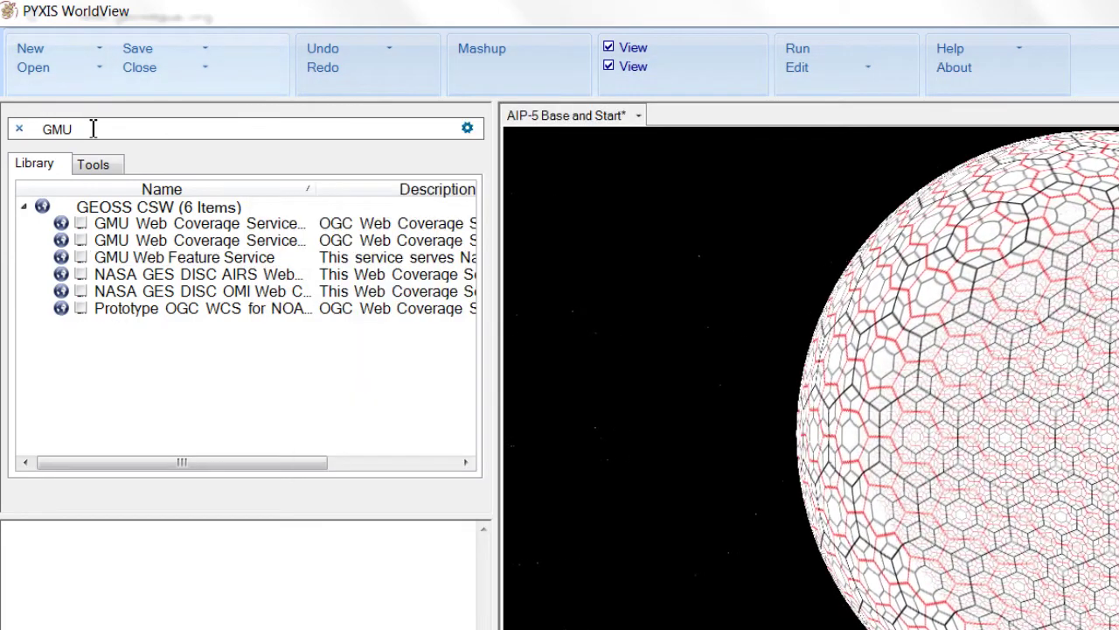
Search the catalogue for 'DEM' and open the GeoBrain Web Coverage service
left_click_drag(93, 129, 20, 117)
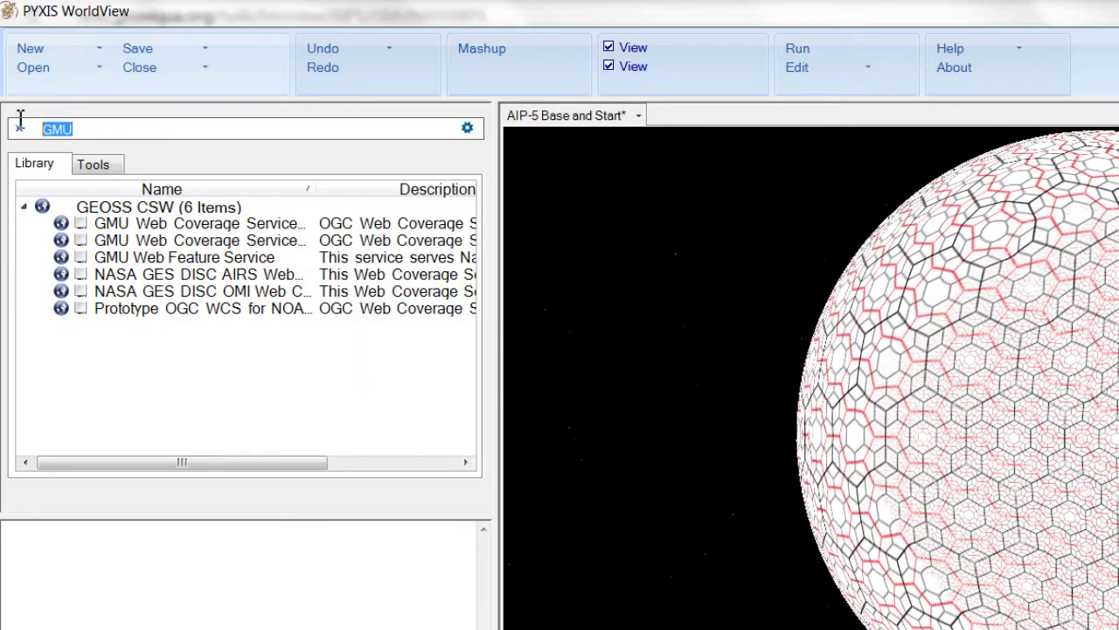
type("DEM")
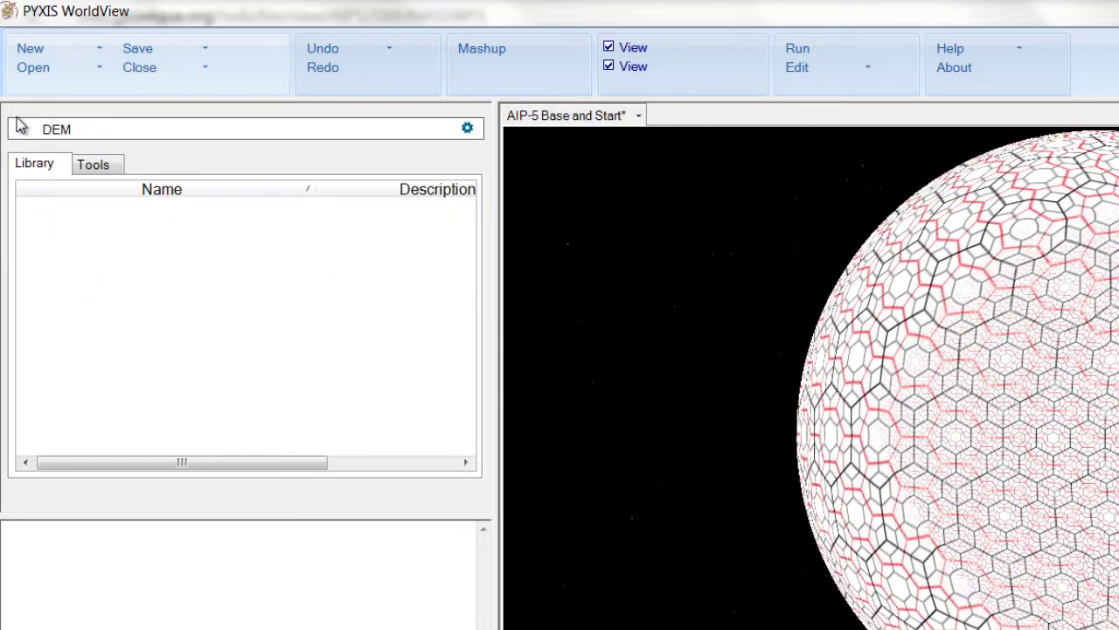
left_click(25, 208)
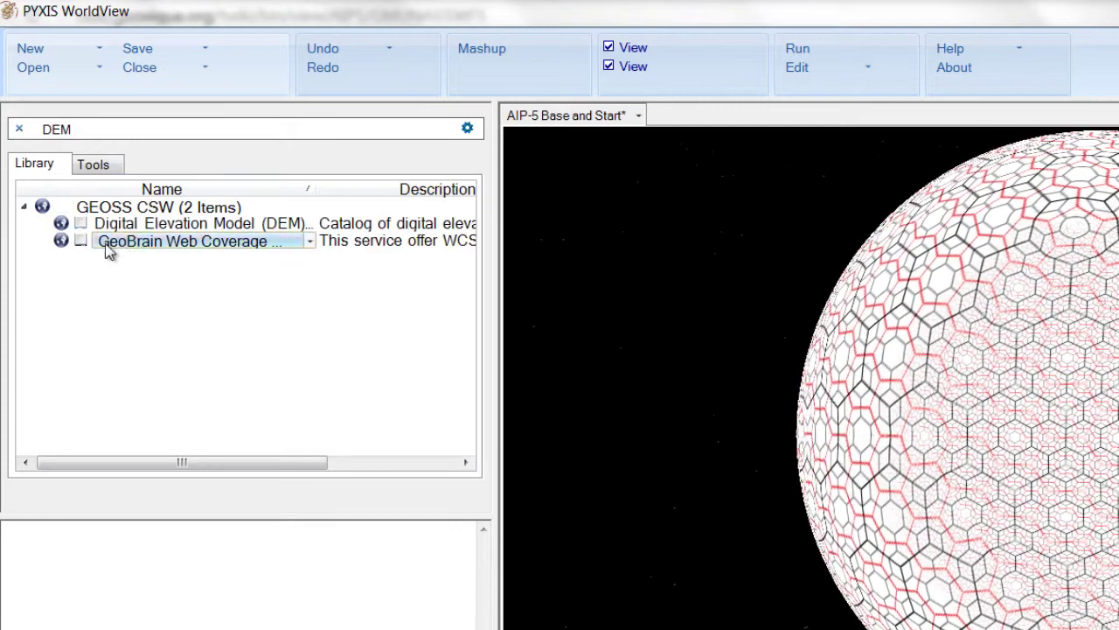
double_click(150, 242)
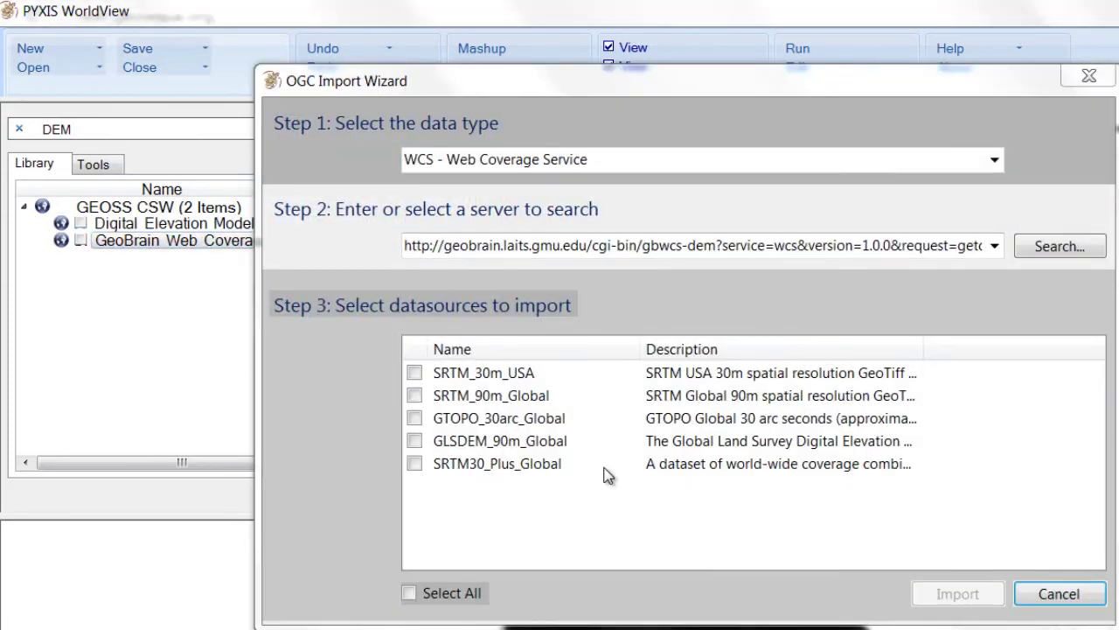
Tick GTOPO_30arc_Global, SRTM_30m_USA and SRTM_90m_Global, then import every Cropland Data Layer year
left_click(415, 418)
left_click(414, 373)
left_click(416, 395)
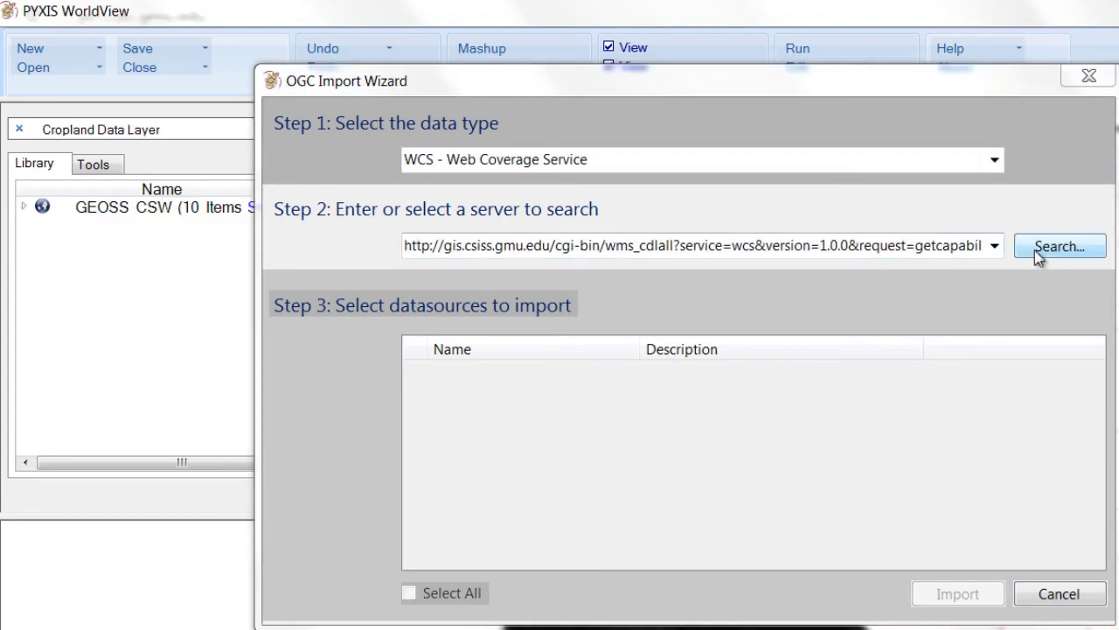
left_click(1037, 248)
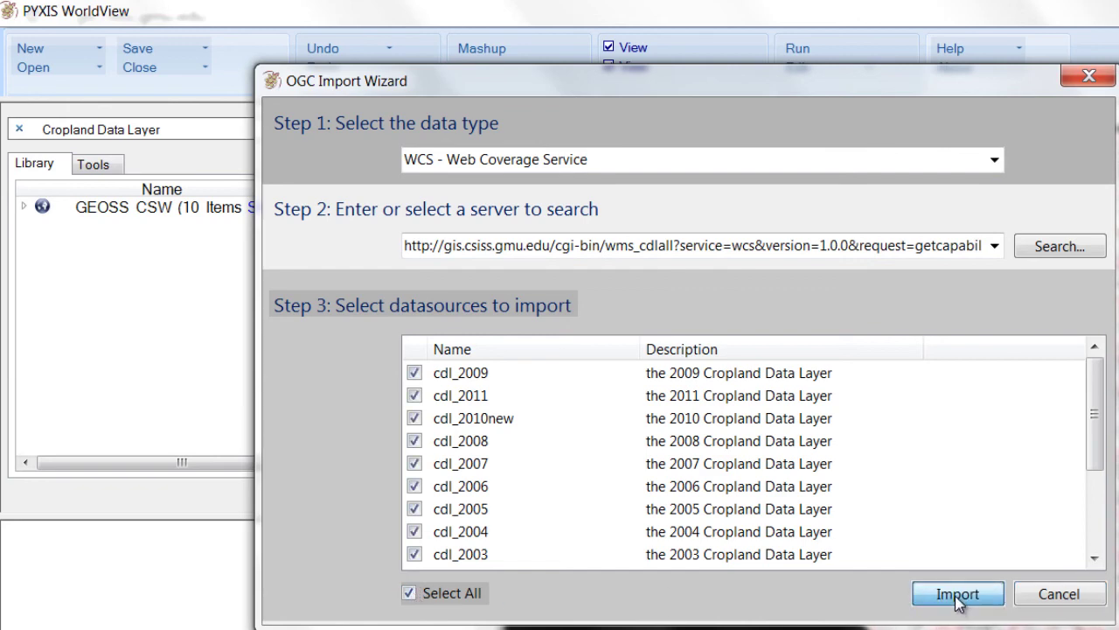
left_click(957, 598)
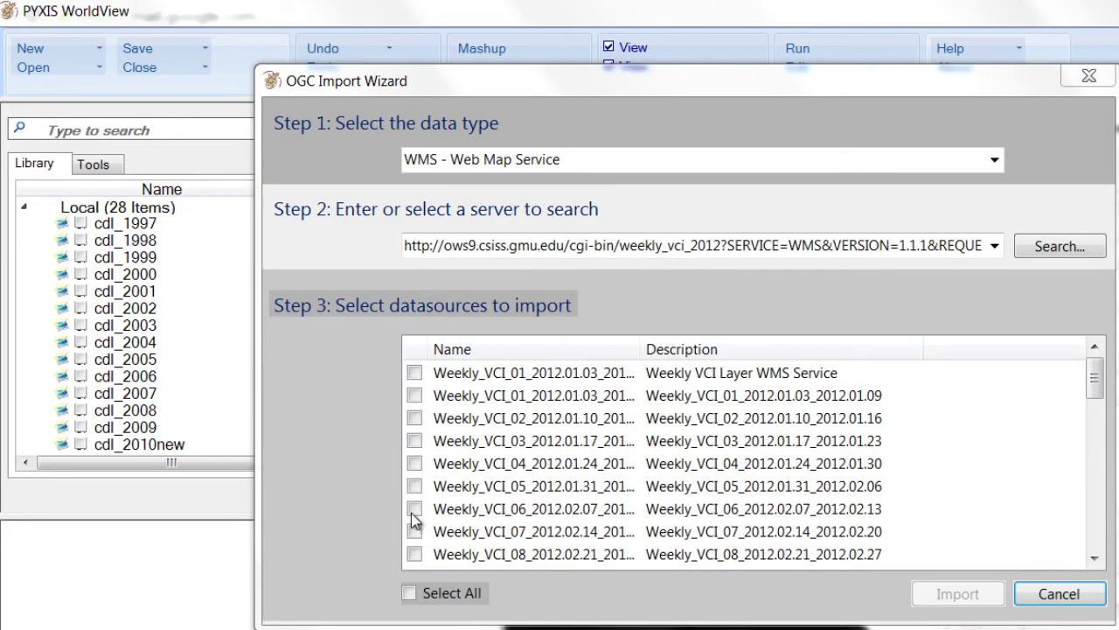
Import the Weekly_VCI_06 and Weekly_VCI_43 layers from the first WMS server
left_click(414, 511)
left_click_drag(1099, 400, 650, 569)
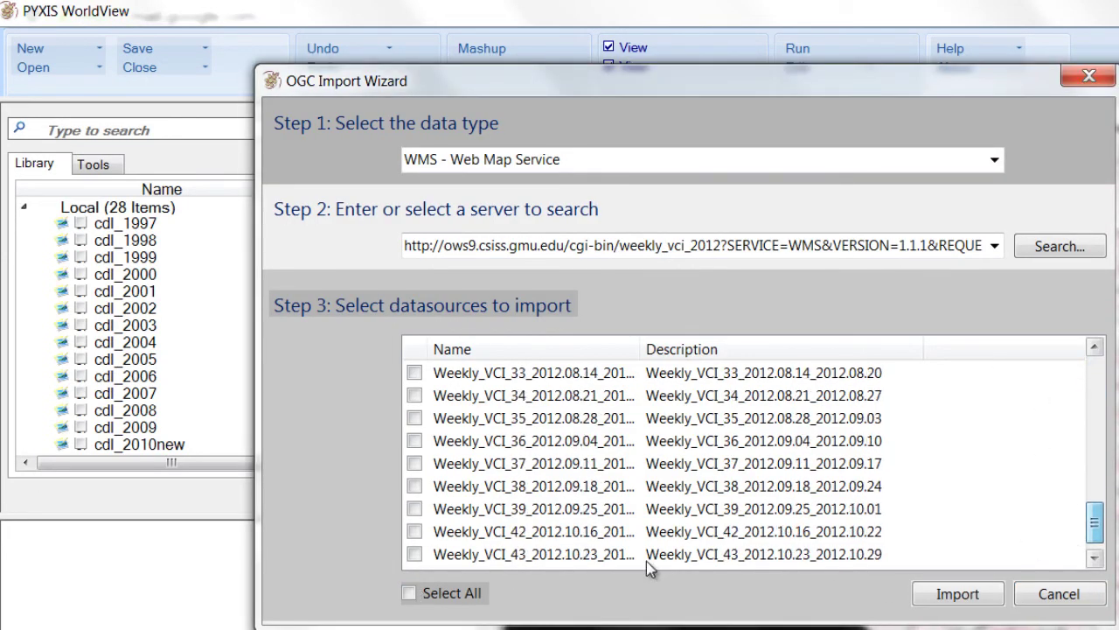
left_click(957, 595)
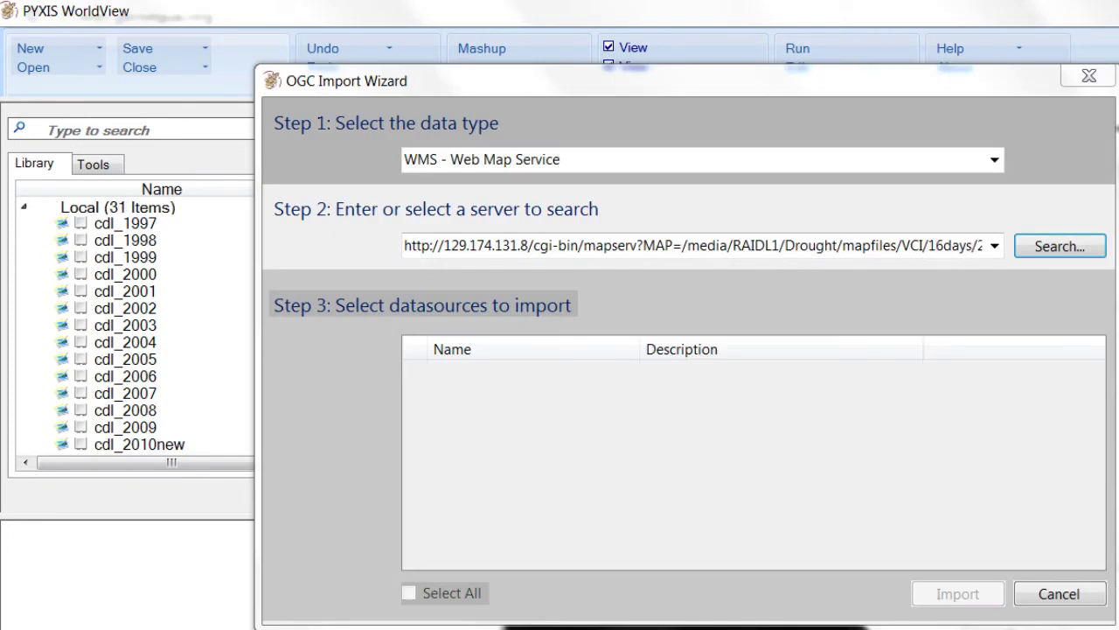
From the second WMS server, import the VCI and VCI.2012.065 layers
left_click(1069, 250)
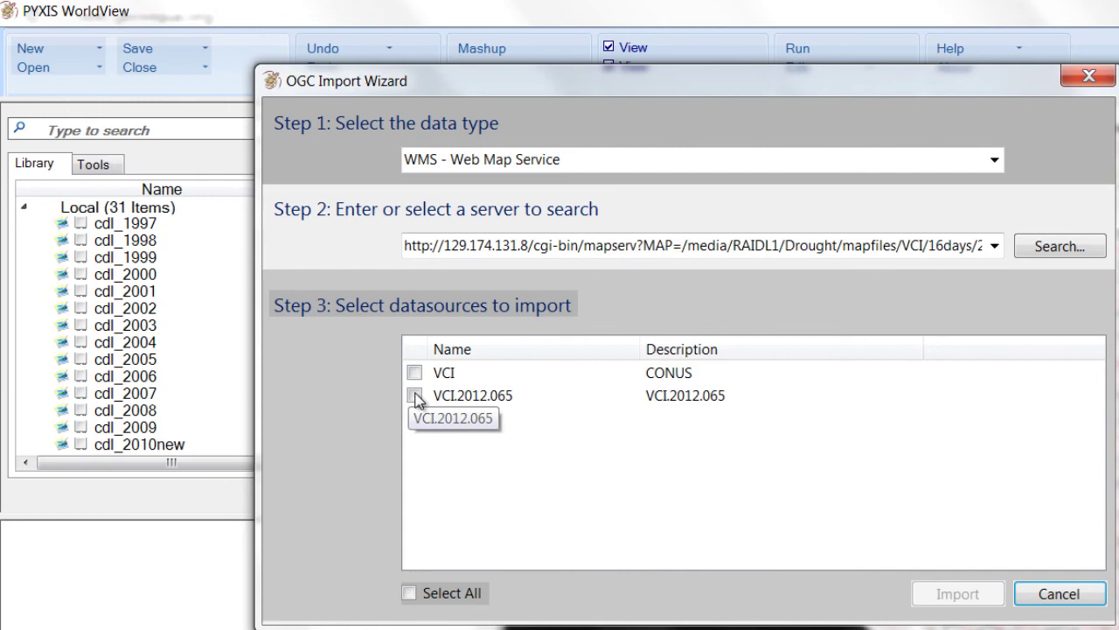
left_click(415, 396)
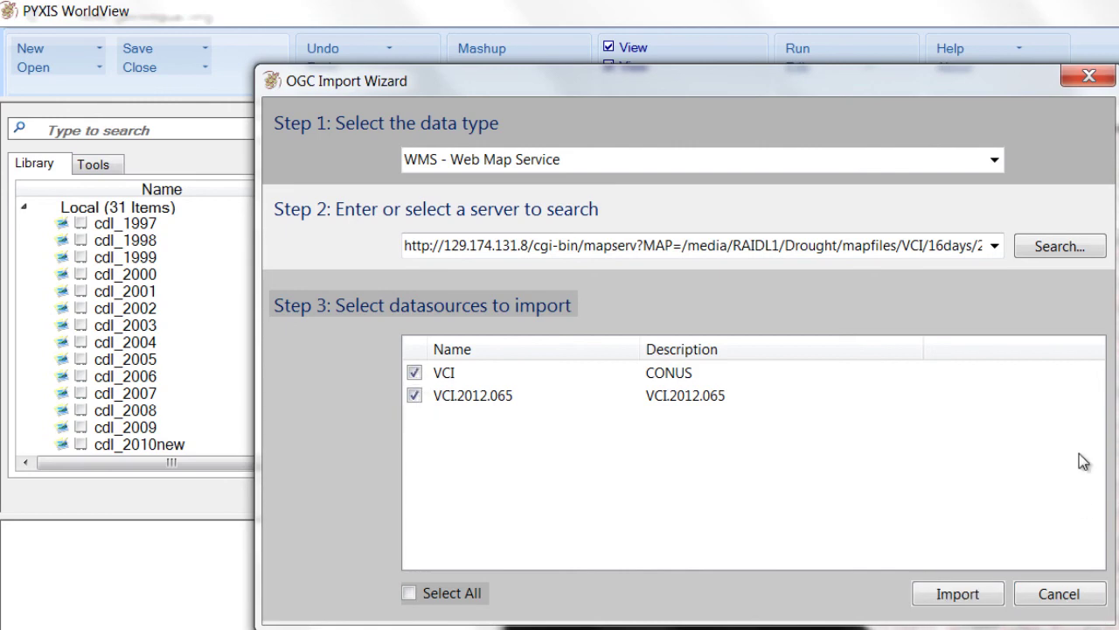
left_click(958, 595)
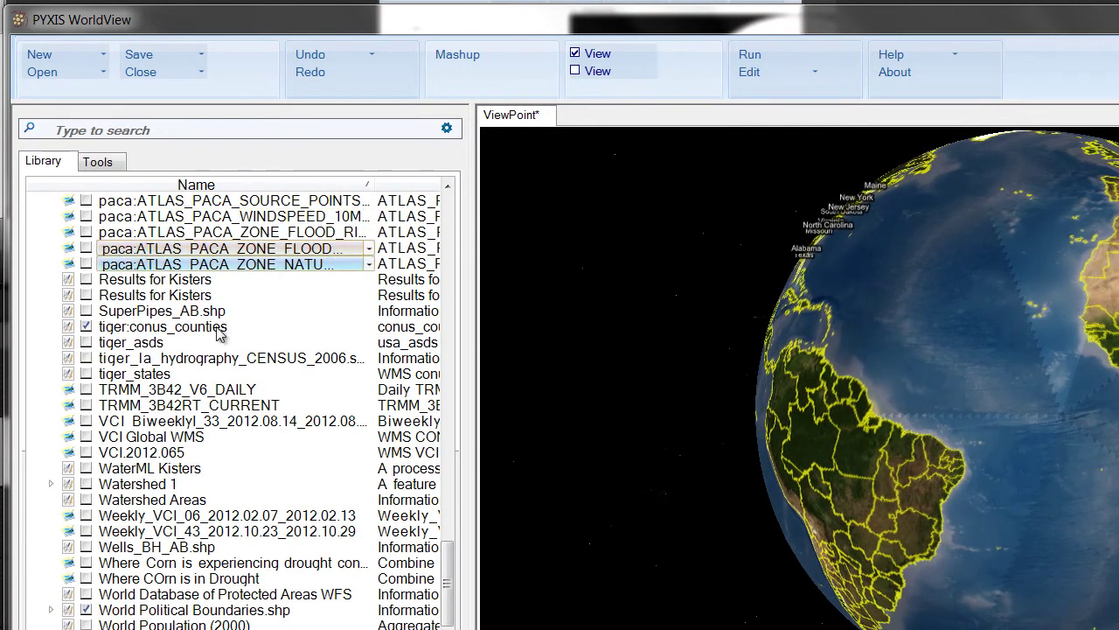
Scroll the Library to the LOC entries and fly to Thomas County, Kansas
scroll(428, 490, "up", 9)
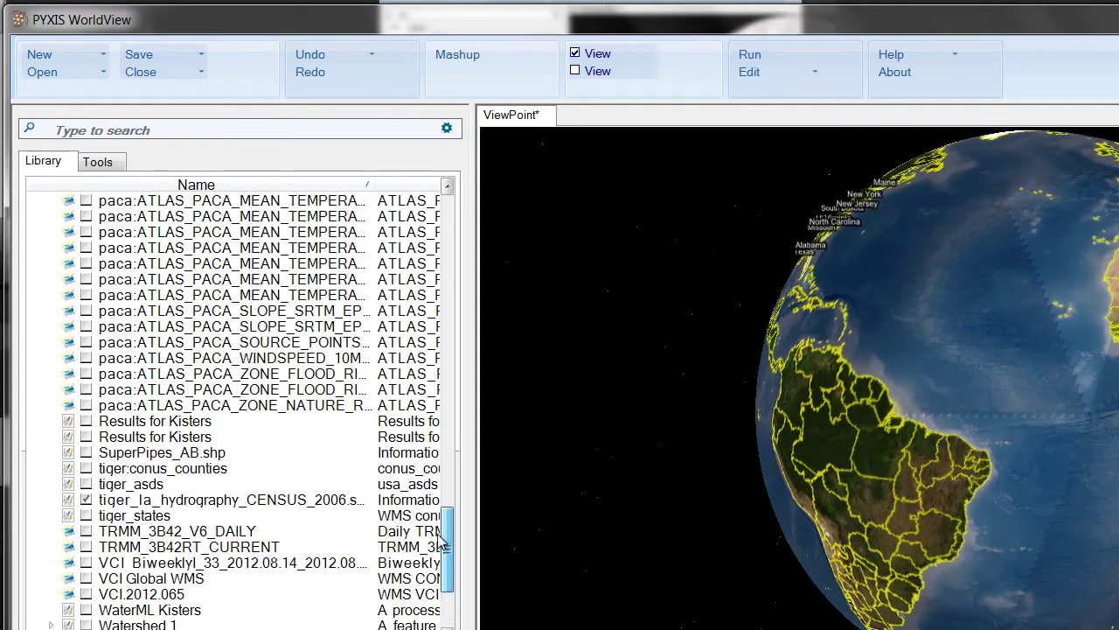
scroll(429, 490, "up", 8)
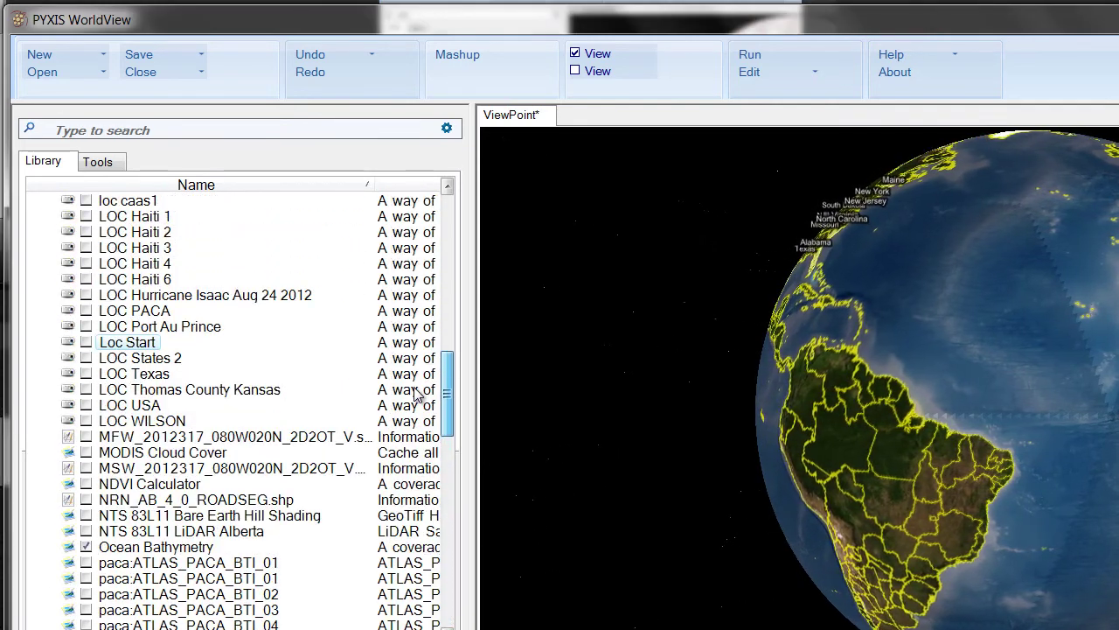
left_click(155, 344)
left_click(147, 392)
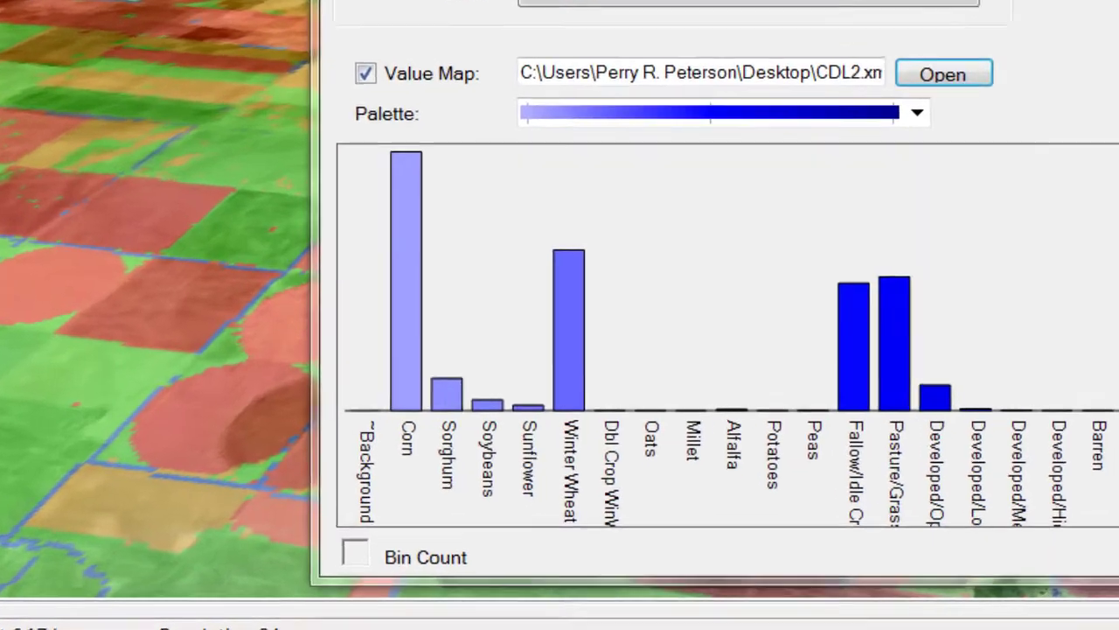
Load the CDL value map to chart Kansas - Thomas crops, corn 84879.168 ha (33.860%), then close it
left_click(365, 417)
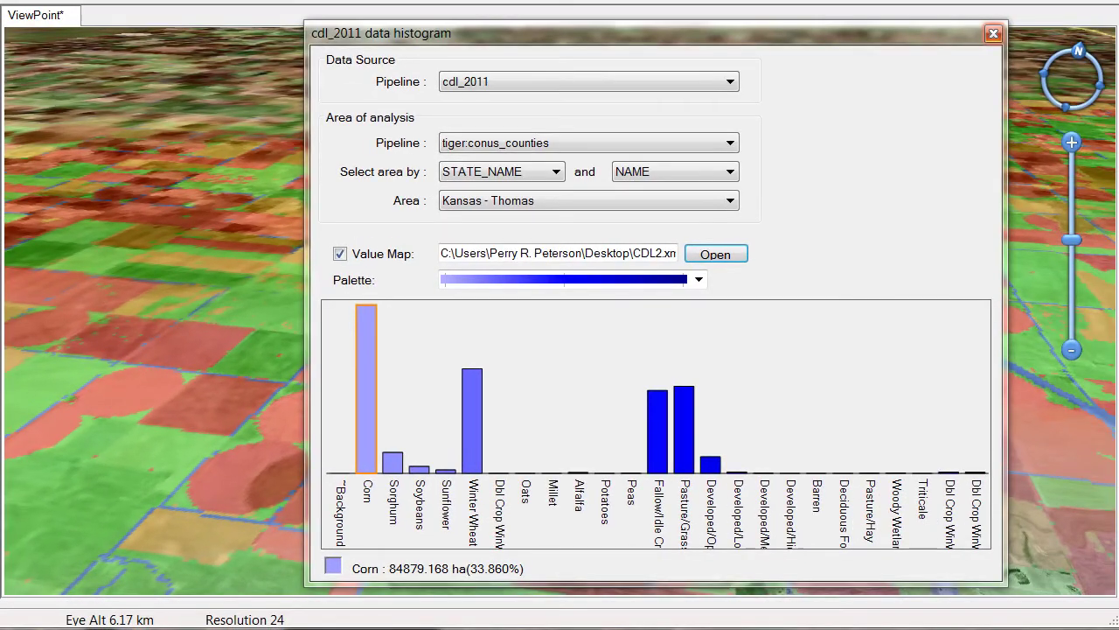
key("alt+F4")
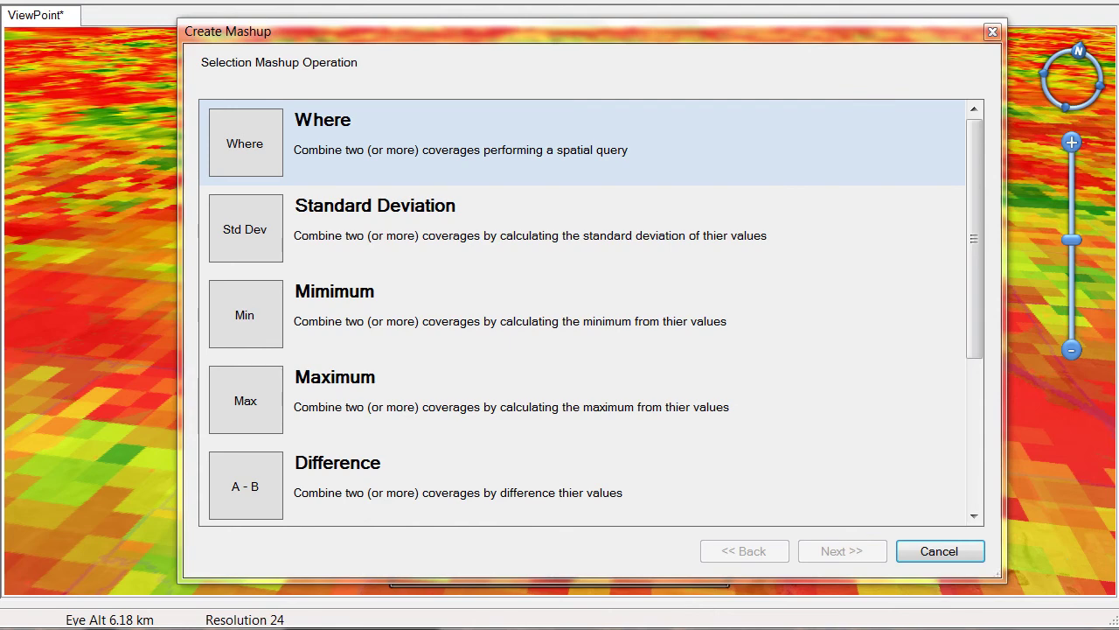
Start a Where mashup combining the cdl_2011 and VCI Biweekly layers
left_click(585, 142)
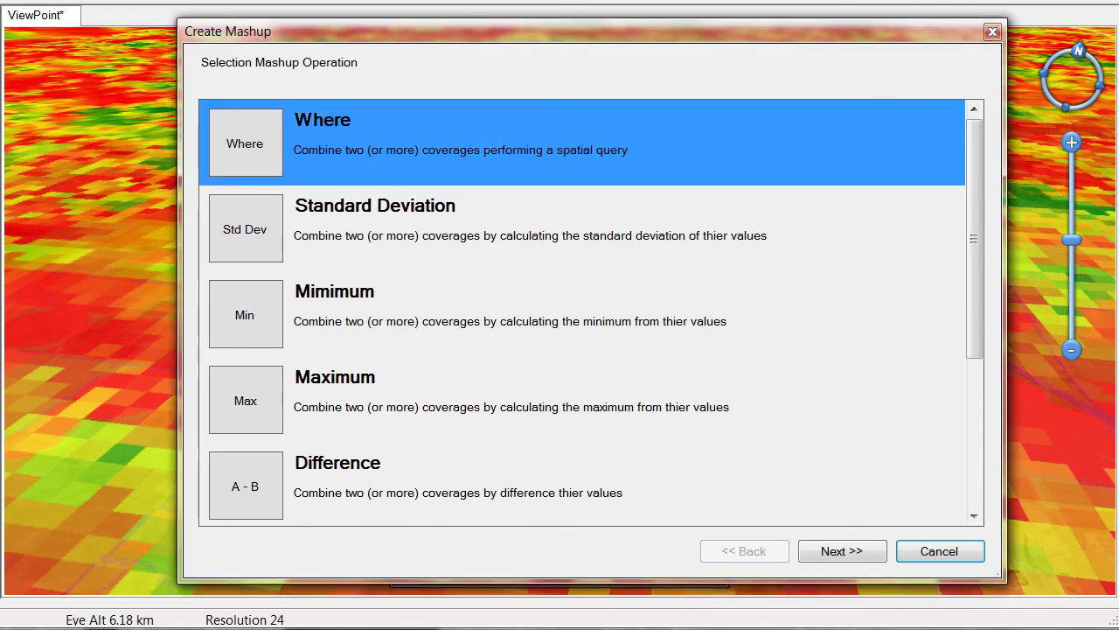
key("Return")
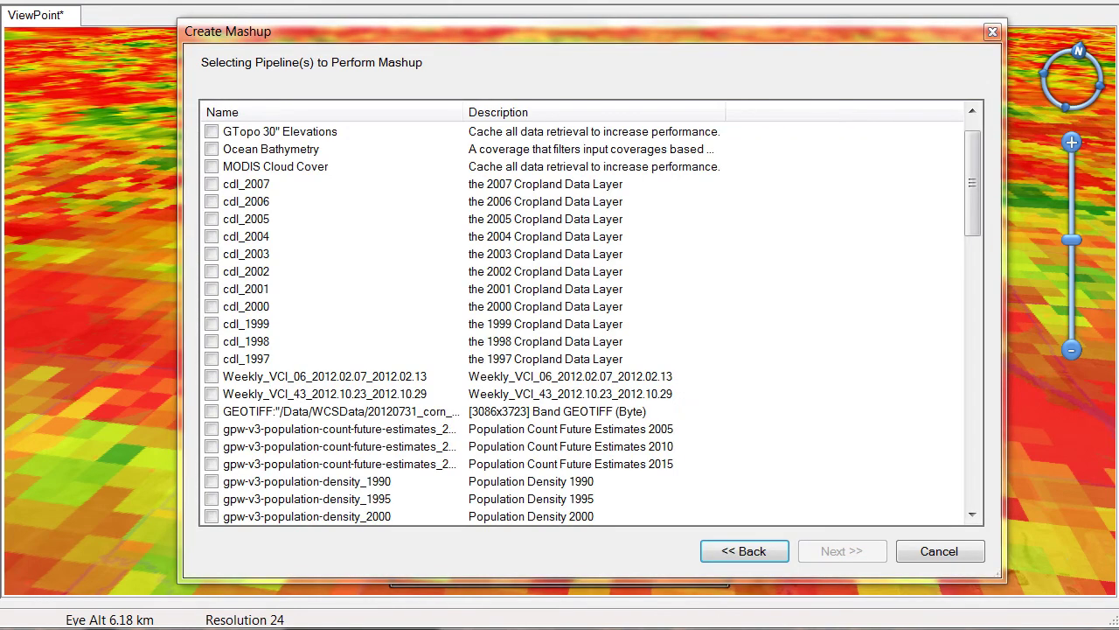
scroll(586, 324, "down", 5)
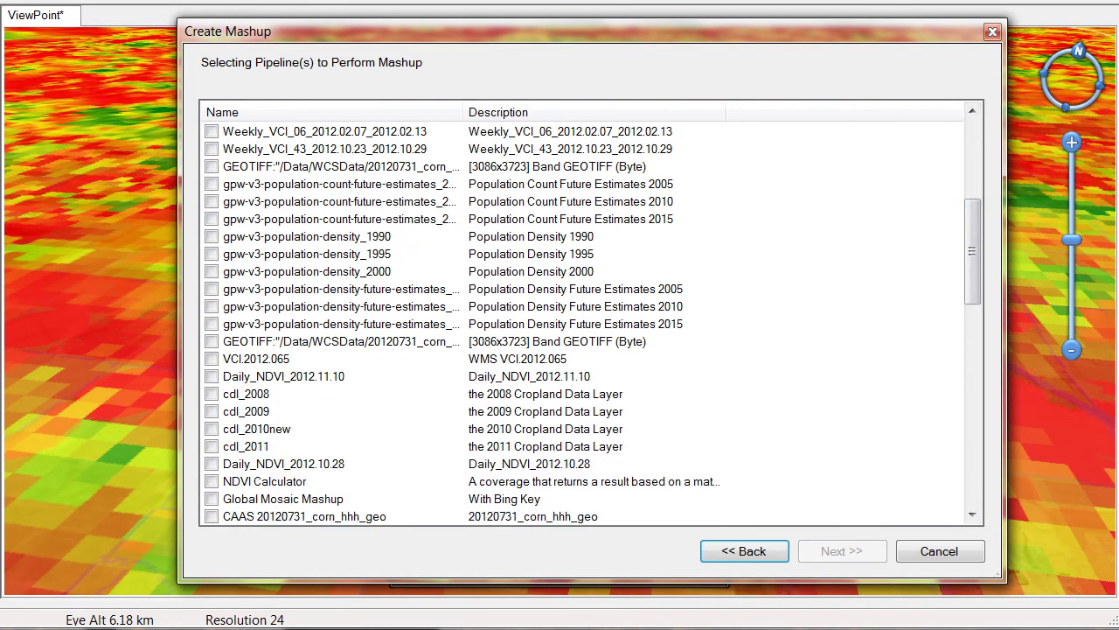
scroll(586, 324, "down", 15)
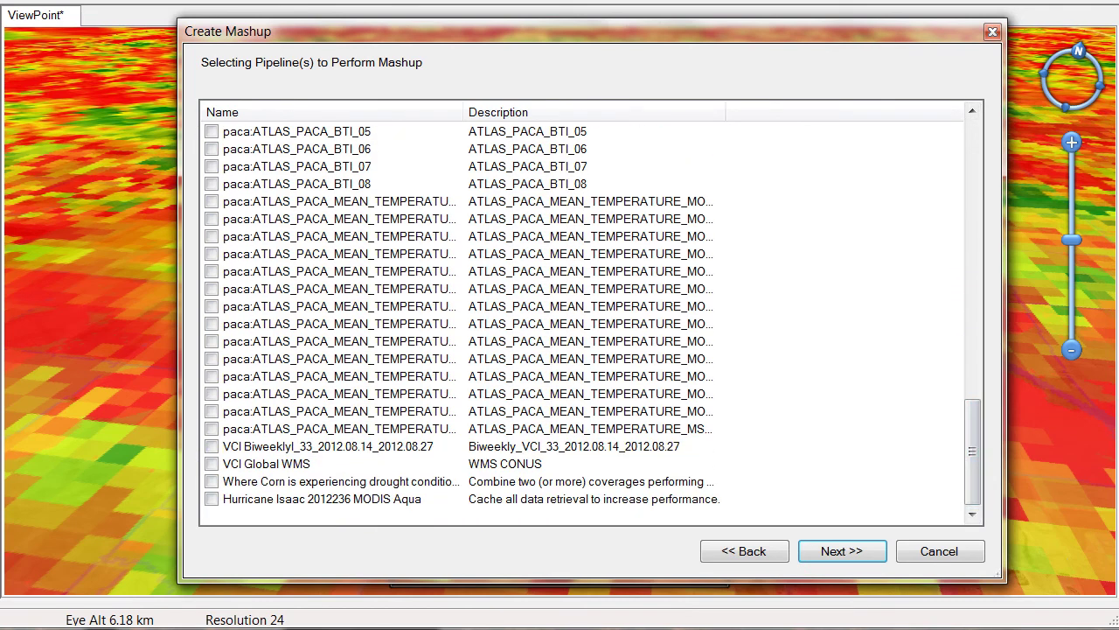
key("Return")
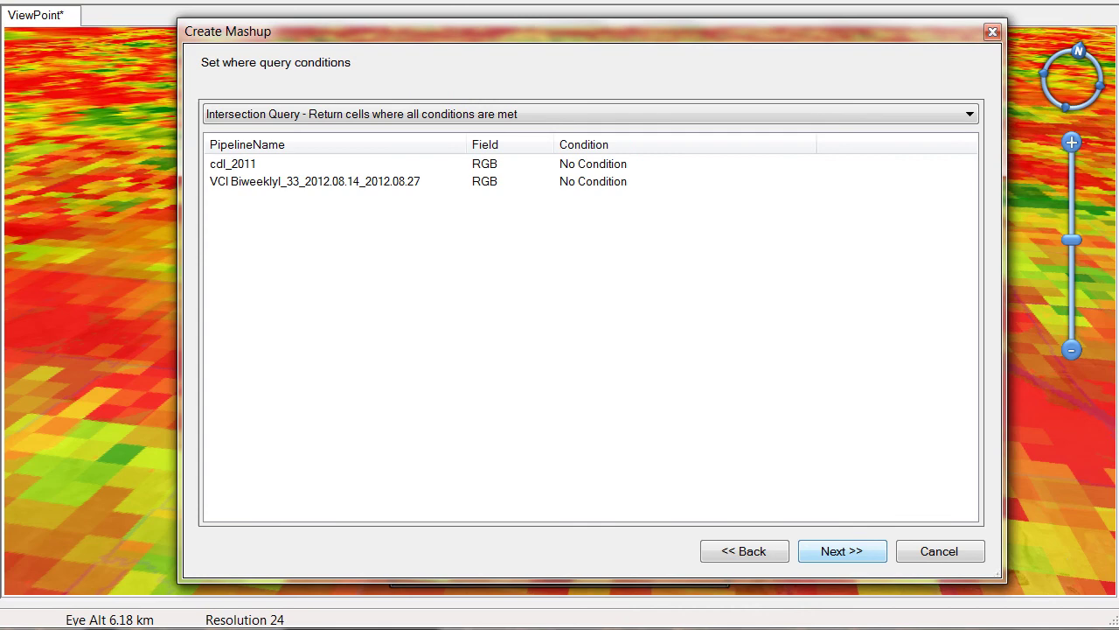
Set the conditions: cdl_2011 equals 1 and VCI Biweekly is less than a threshold
left_click(593, 164)
left_click(805, 163)
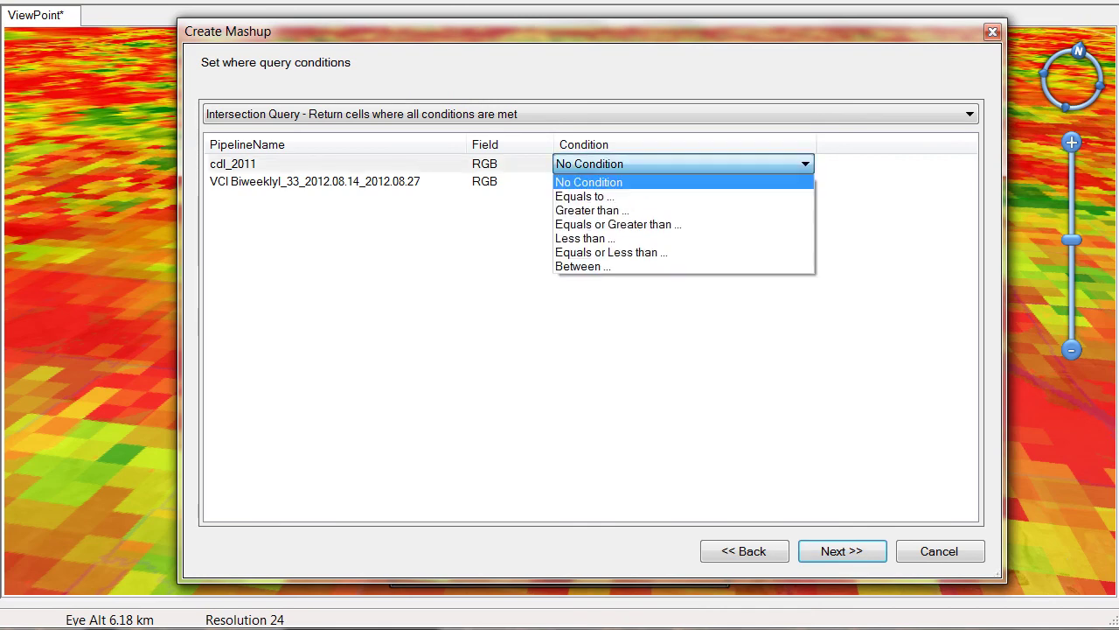
left_click(604, 197)
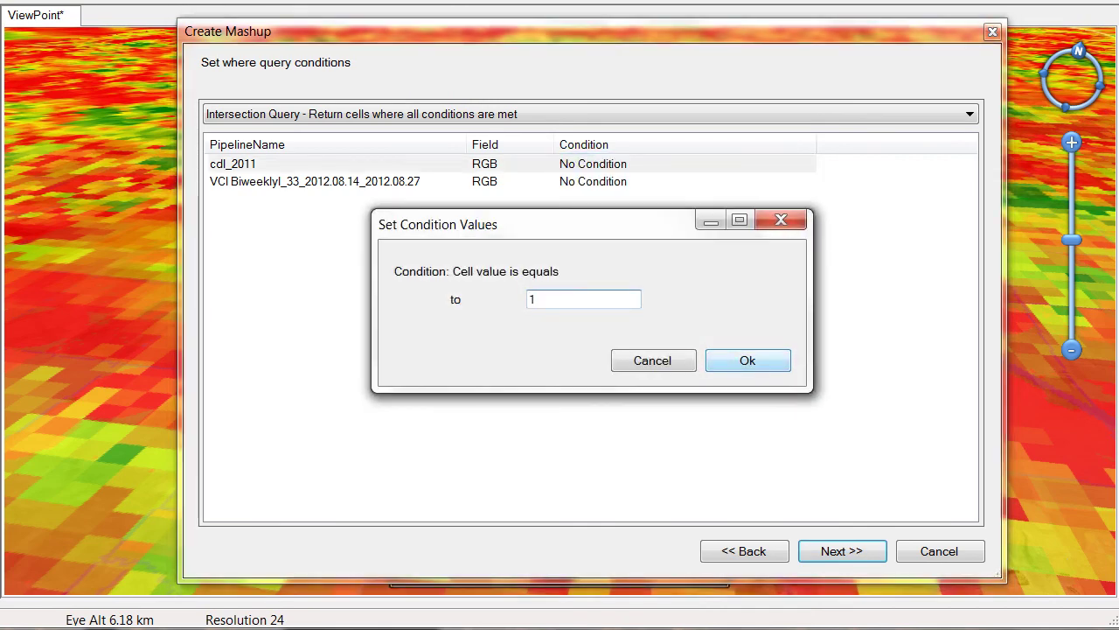
key("Return")
left_click(593, 182)
left_click(804, 181)
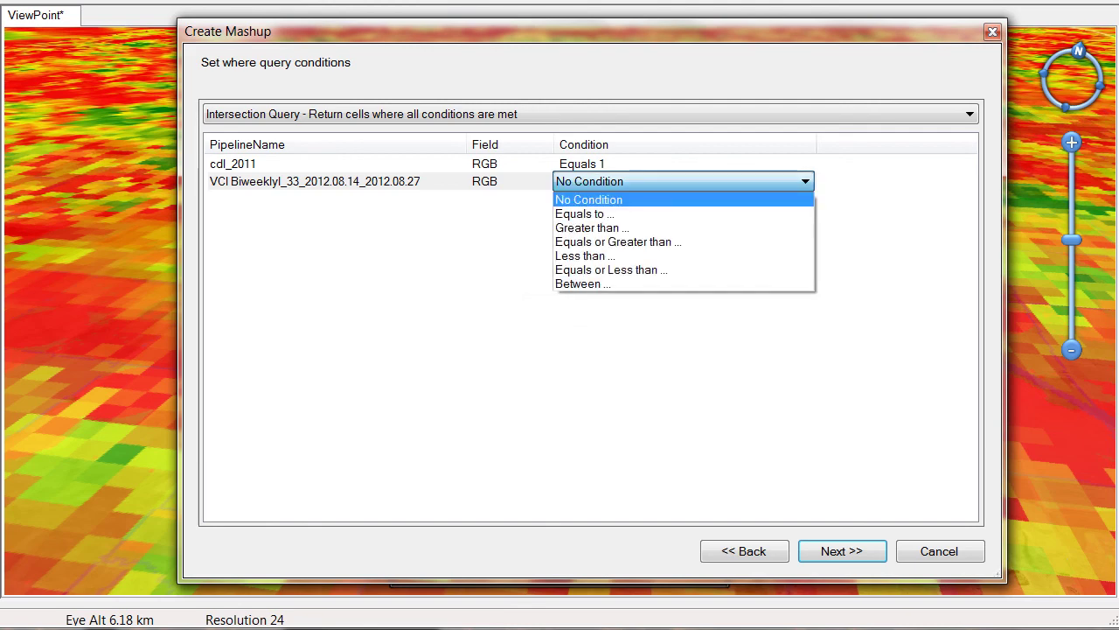
left_click(584, 255)
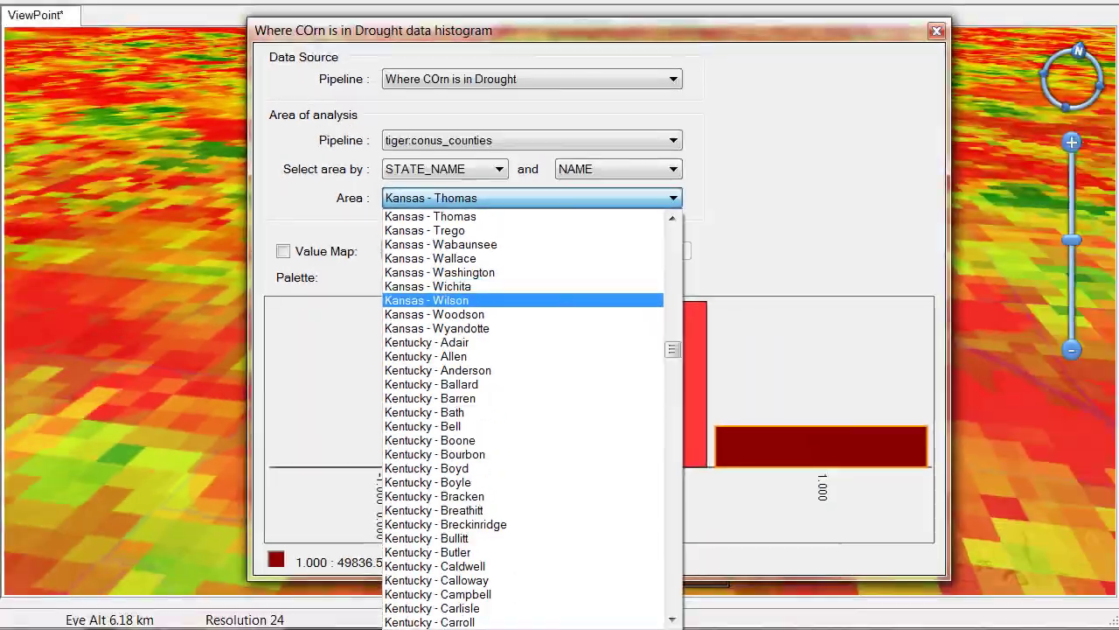
Chart corn in drought for Kansas - Wilson (8.435%), close the chart and zoom out over Kansas
left_click(500, 297)
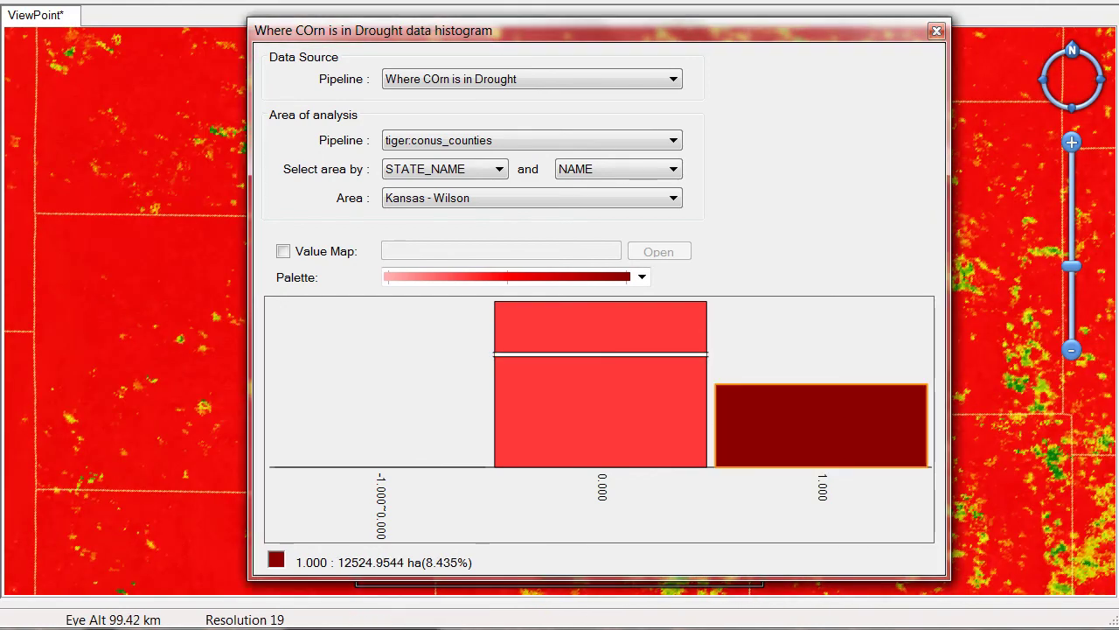
key("Escape")
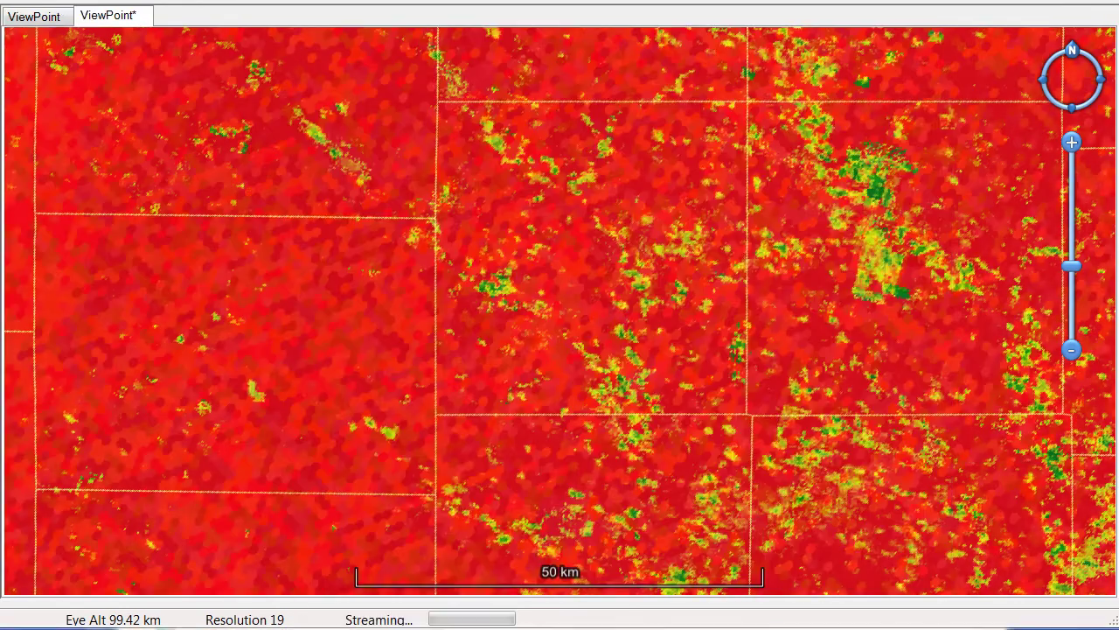
scroll(560, 315, "down", 5)
scroll(559, 315, "down", 5)
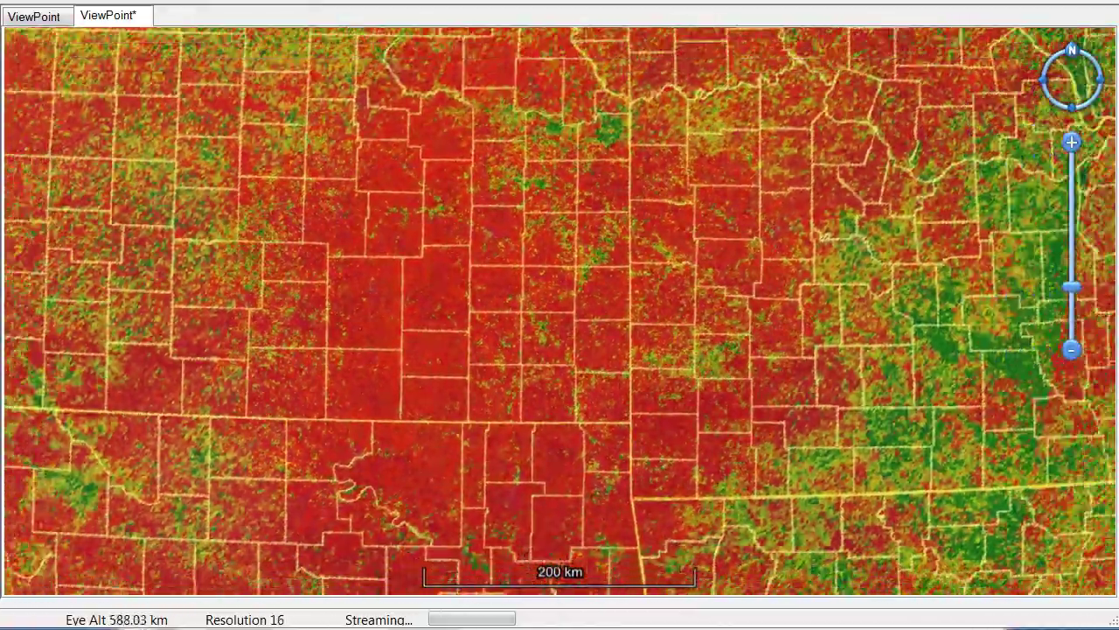